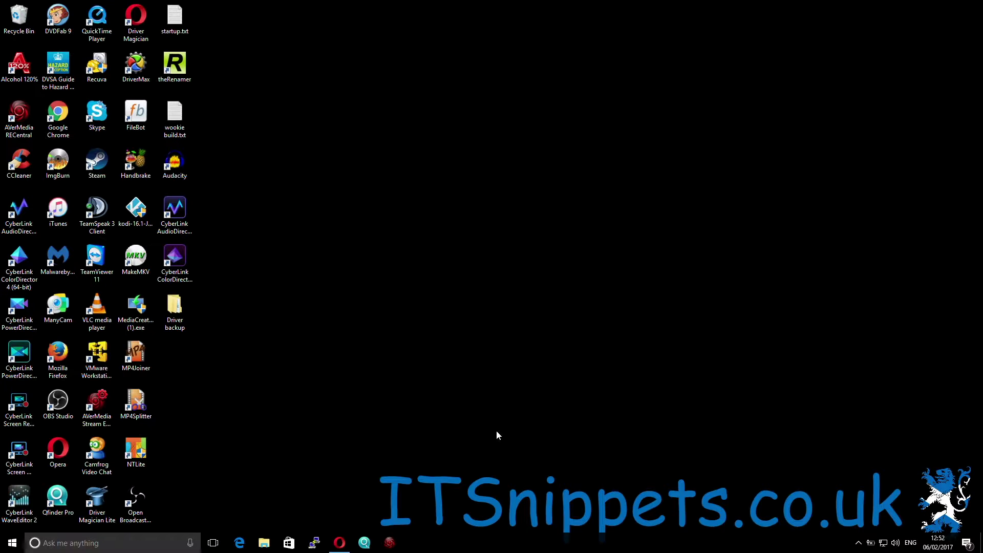
# Scroll Opera's Spybot Anti-Beacon page down to the v1.6 Download section, then minimize Opera.
pyautogui.click(341, 547)
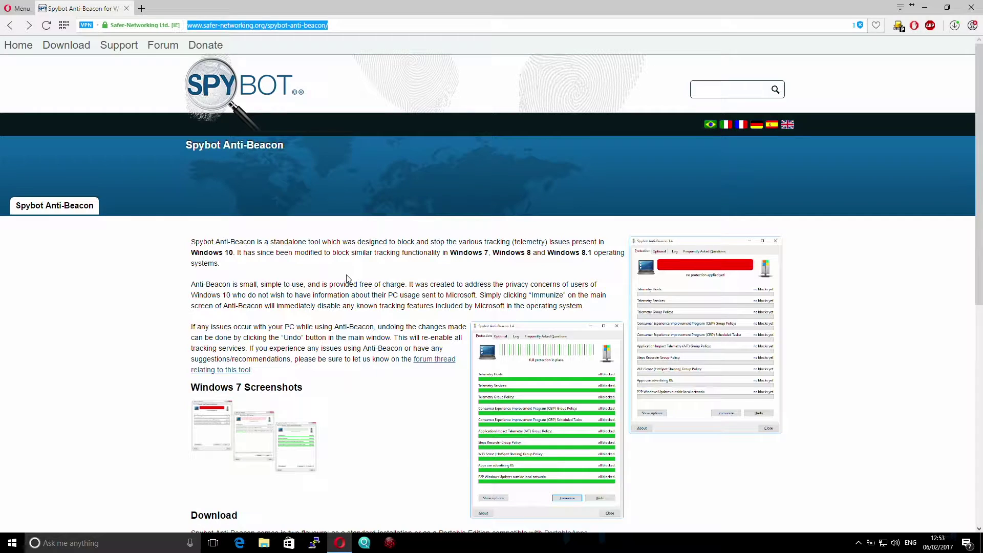
pyautogui.click(378, 313)
pyautogui.scroll(-4, 361, 313)
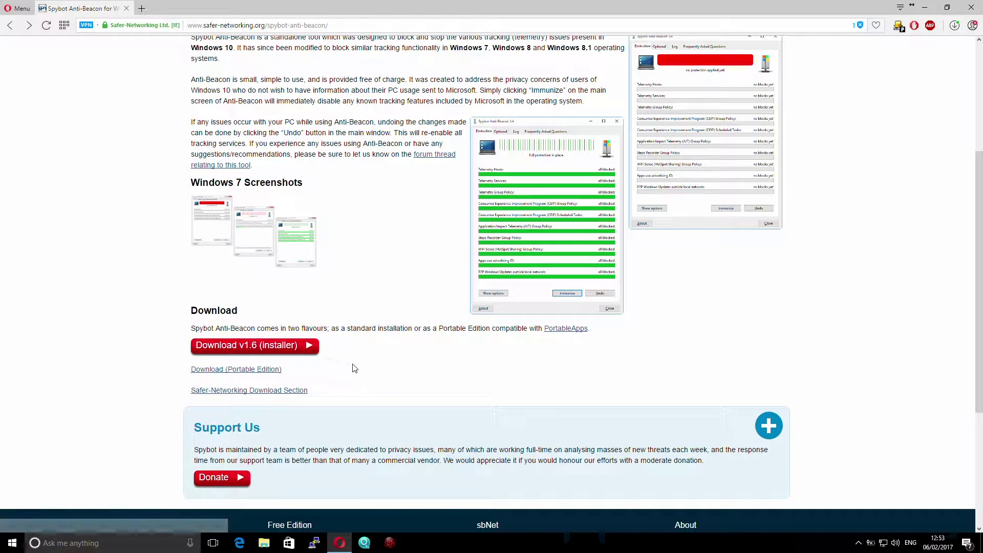
pyautogui.click(925, 8)
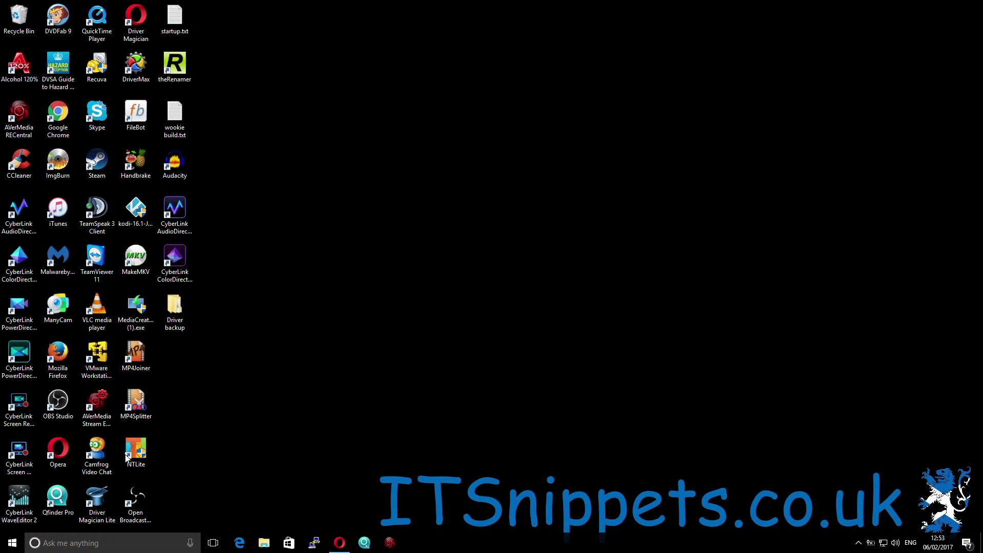
# Launch Spybot Anti-Beacon from its folder under S in the Start menu.
pyautogui.click(13, 543)
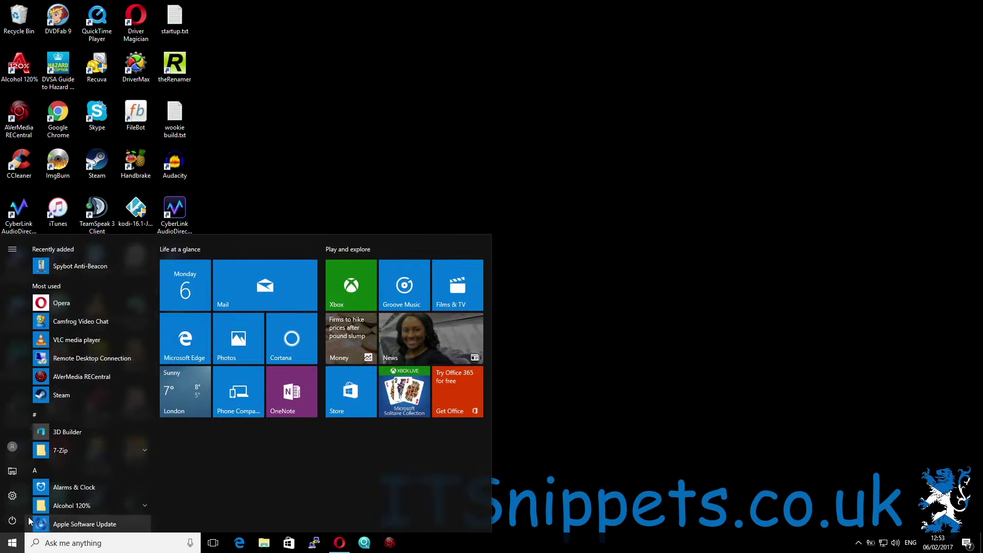
pyautogui.scroll(-3, 64, 467)
pyautogui.scroll(-15, 68, 466)
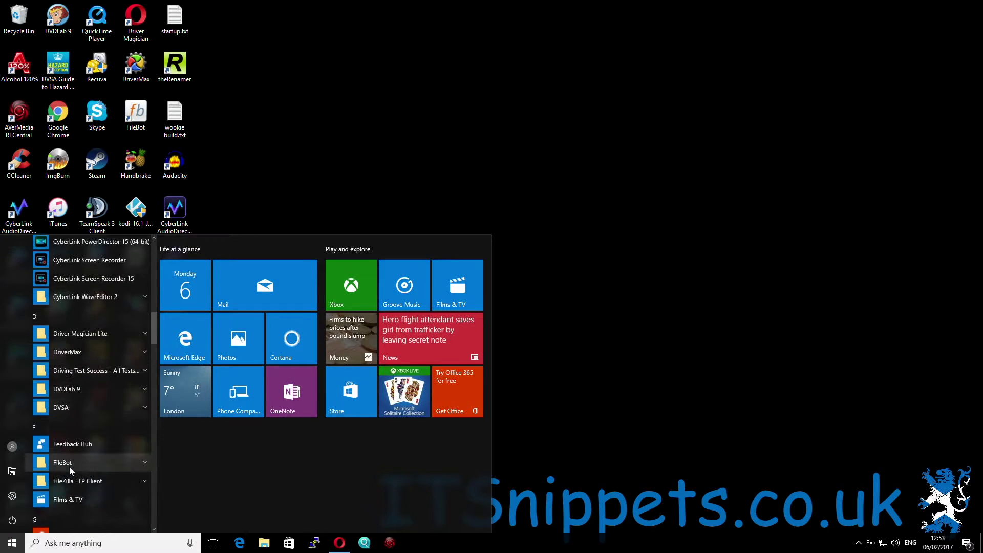
pyautogui.scroll(-15, 82, 471)
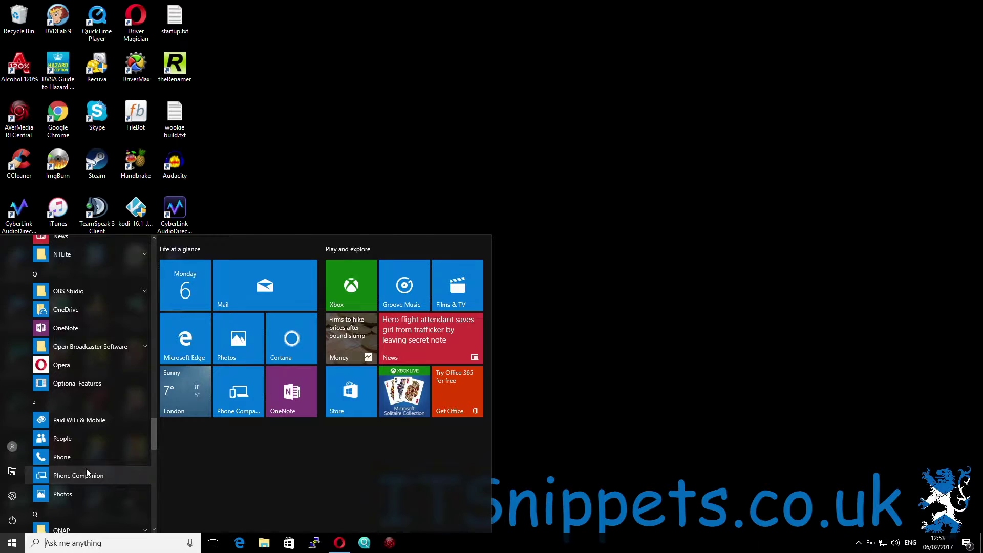
pyautogui.scroll(-5, 86, 468)
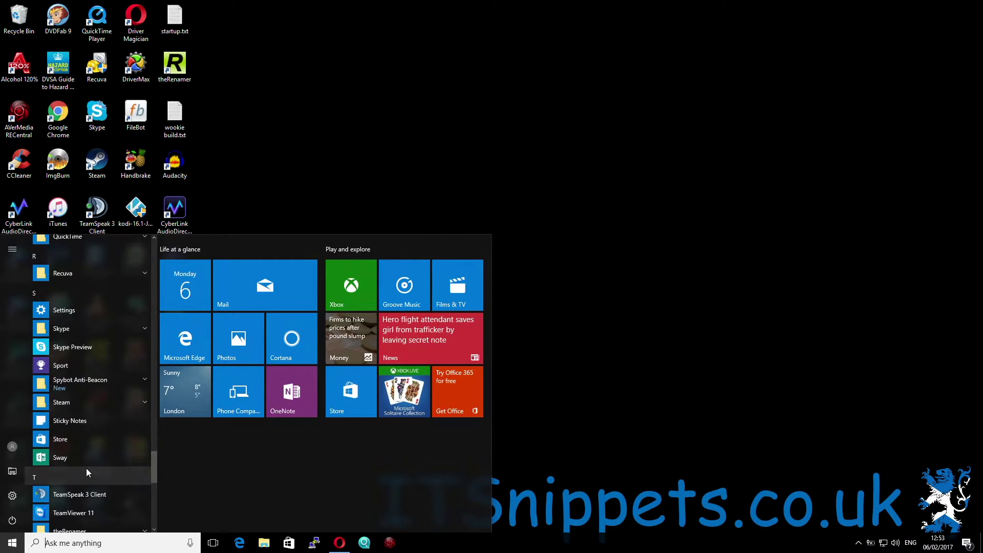
pyautogui.click(102, 386)
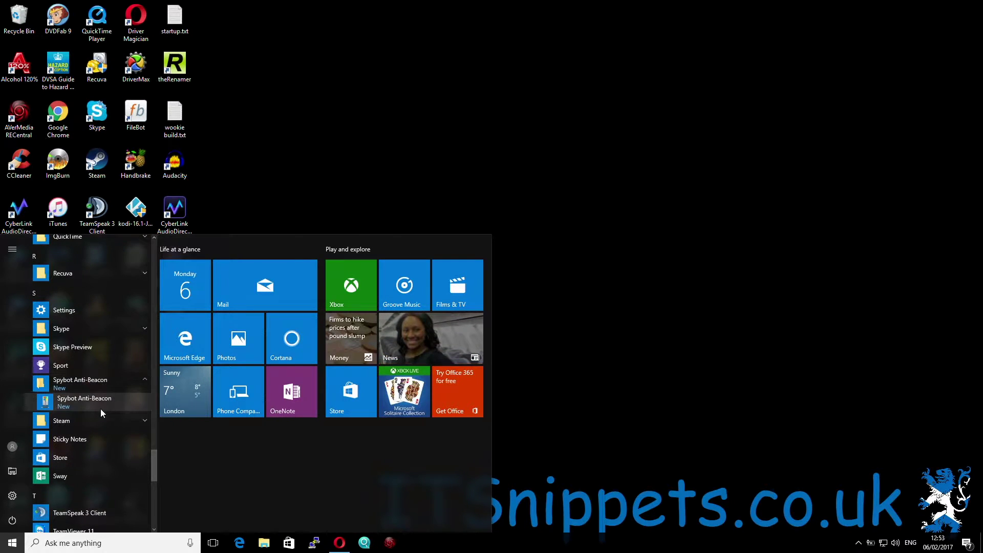
pyautogui.click(92, 405)
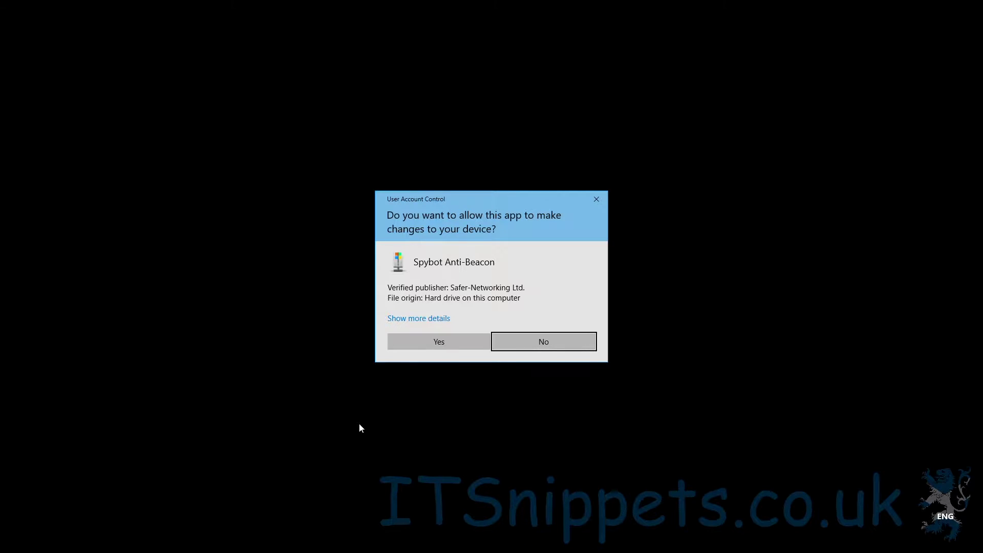
# Allow Spybot Anti-Beacon in the User Account Control prompt so it opens showing 2% protected.
pyautogui.click(439, 344)
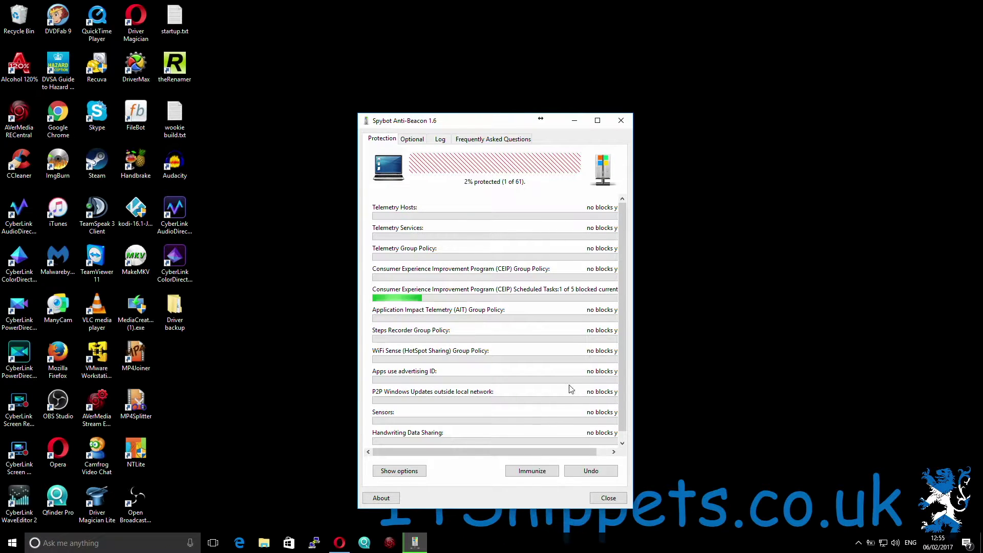
# Immunize the system to 93% protected (57 of 61), then view the Optional list.
pyautogui.moveTo(560, 451); pyautogui.dragTo(574, 451)
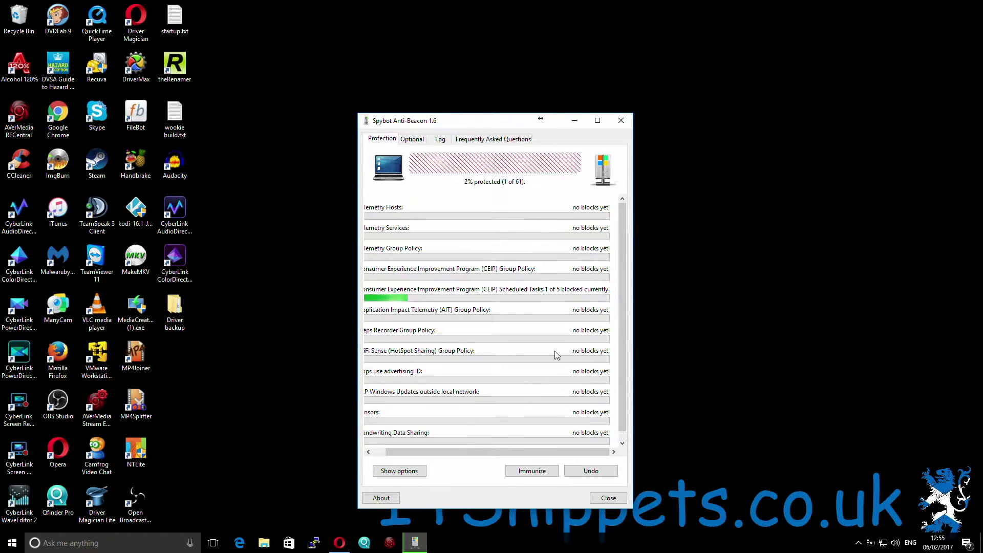
pyautogui.click(380, 452)
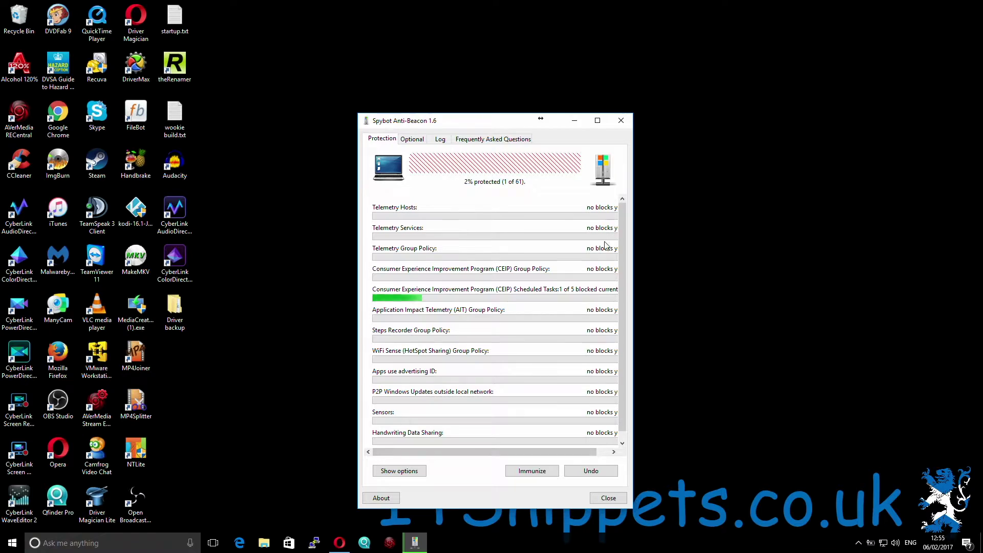
pyautogui.click(532, 471)
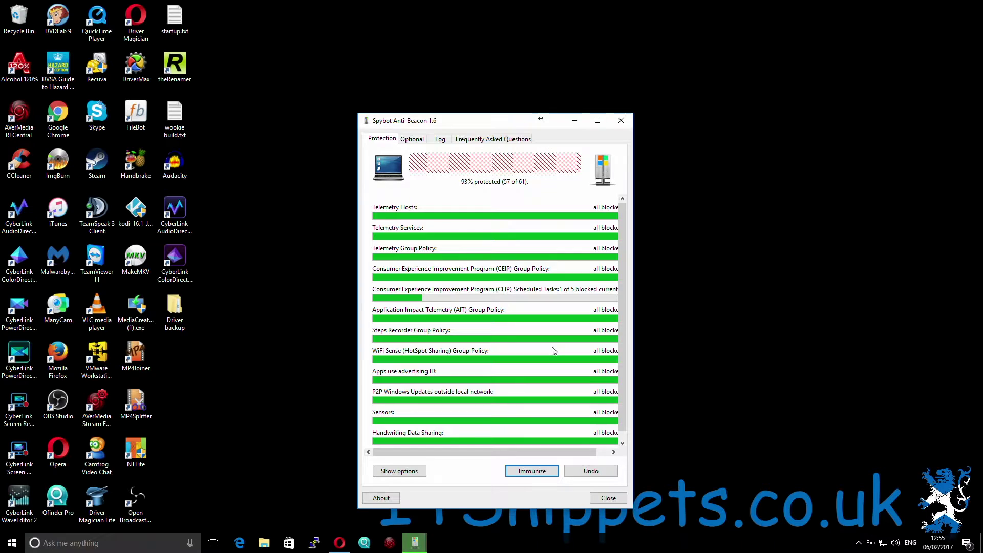
pyautogui.click(416, 143)
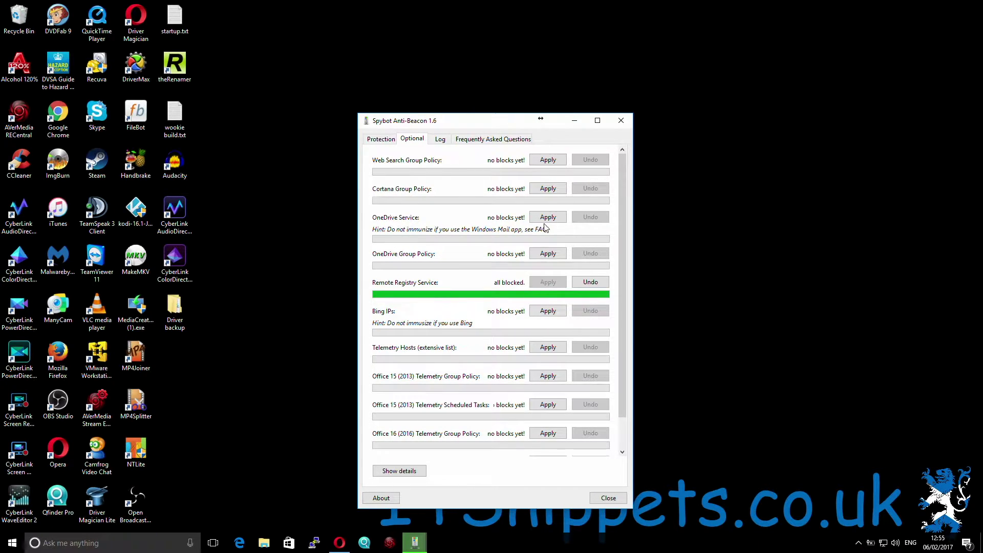
# Block Web Search, Cortana, extensive Telemetry Hosts, and Office 2013/2016 telemetry policies and scheduled tasks.
pyautogui.click(542, 161)
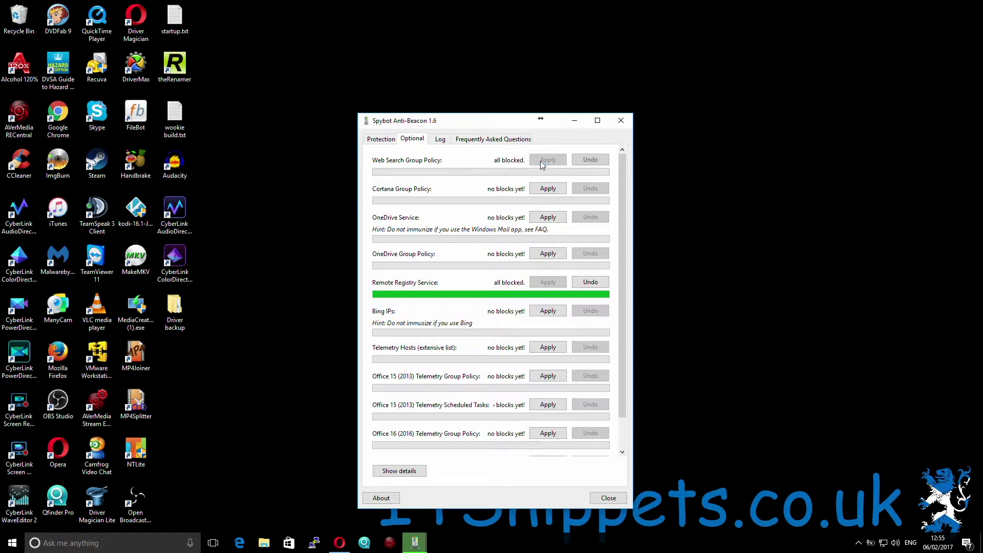
pyautogui.click(544, 191)
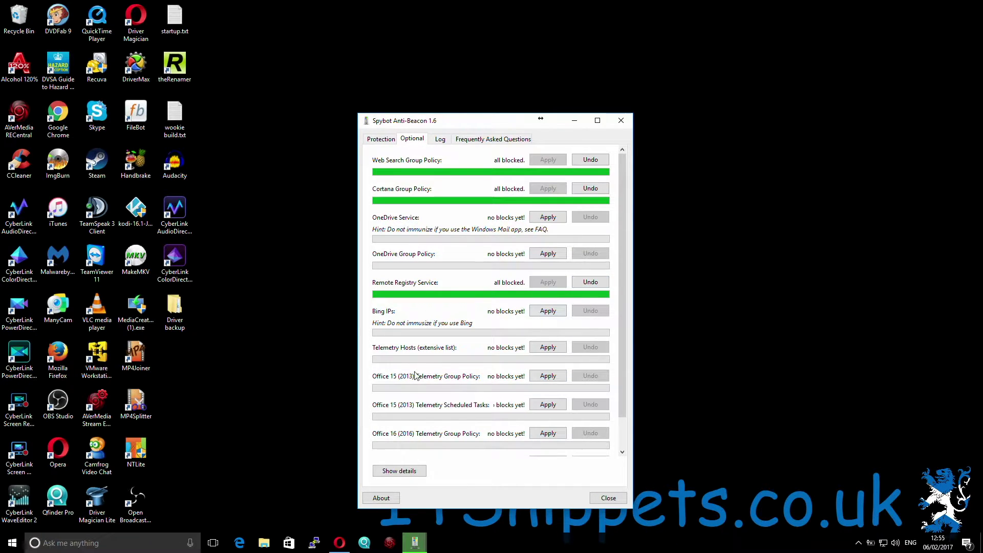
pyautogui.click(549, 348)
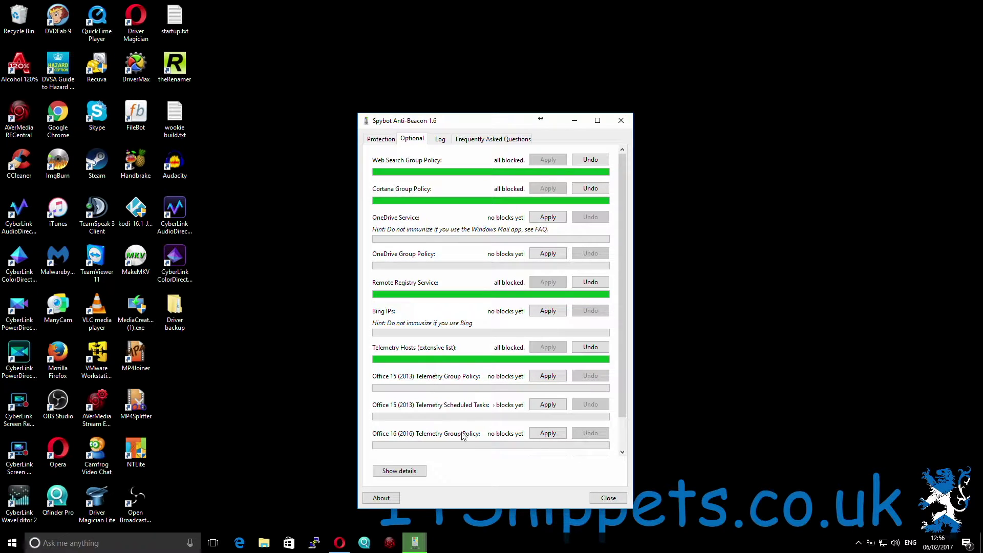
pyautogui.click(547, 433)
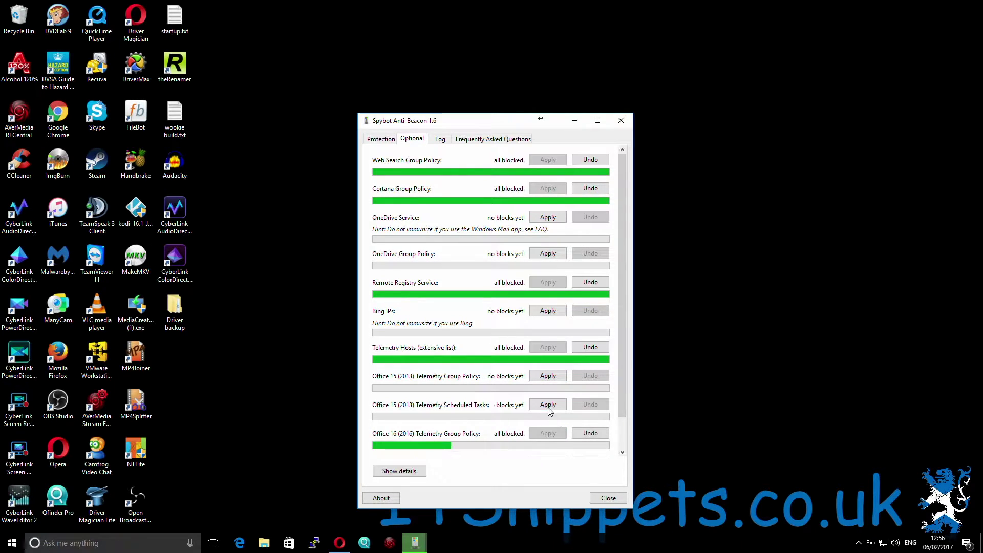
pyautogui.click(548, 404)
pyautogui.click(547, 376)
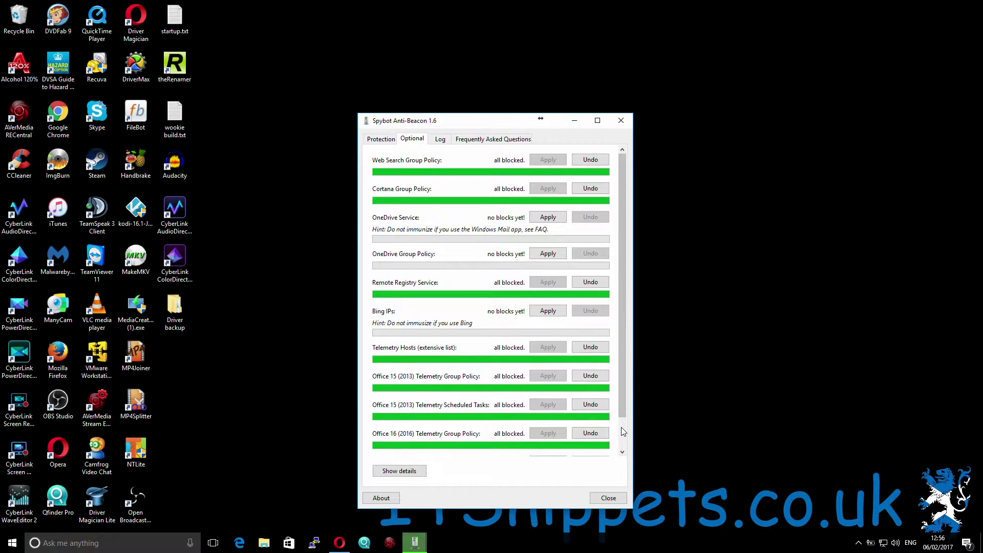
pyautogui.scroll(-2, 622, 428)
pyautogui.click(547, 426)
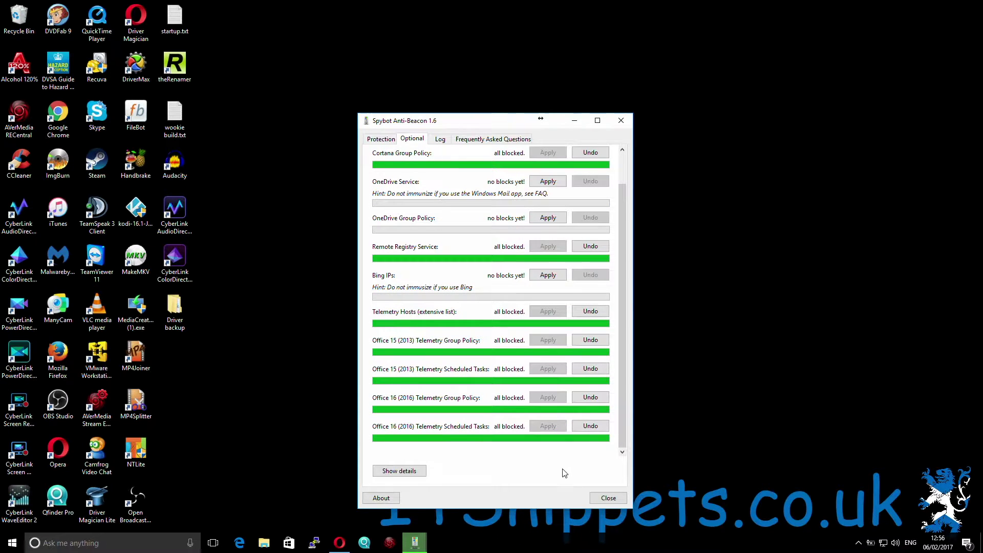
pyautogui.click(379, 141)
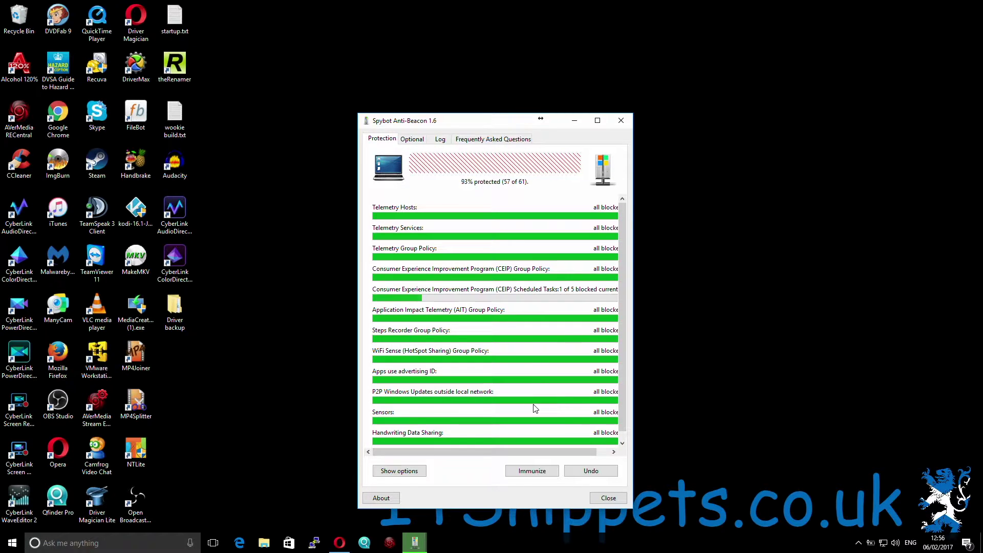
# Compare the Optional items with the Protection status list, then close Spybot Anti-Beacon.
pyautogui.click(604, 453)
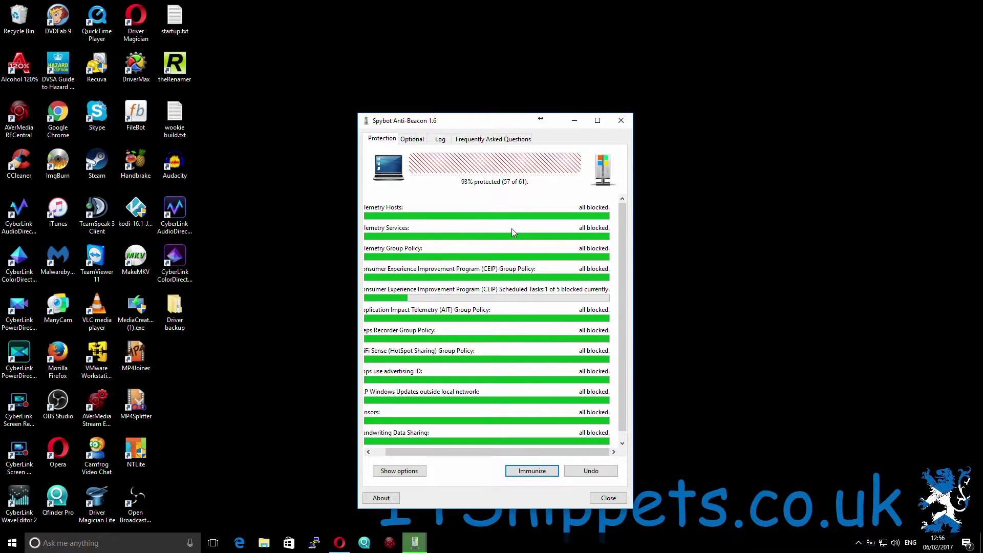
pyautogui.click(412, 140)
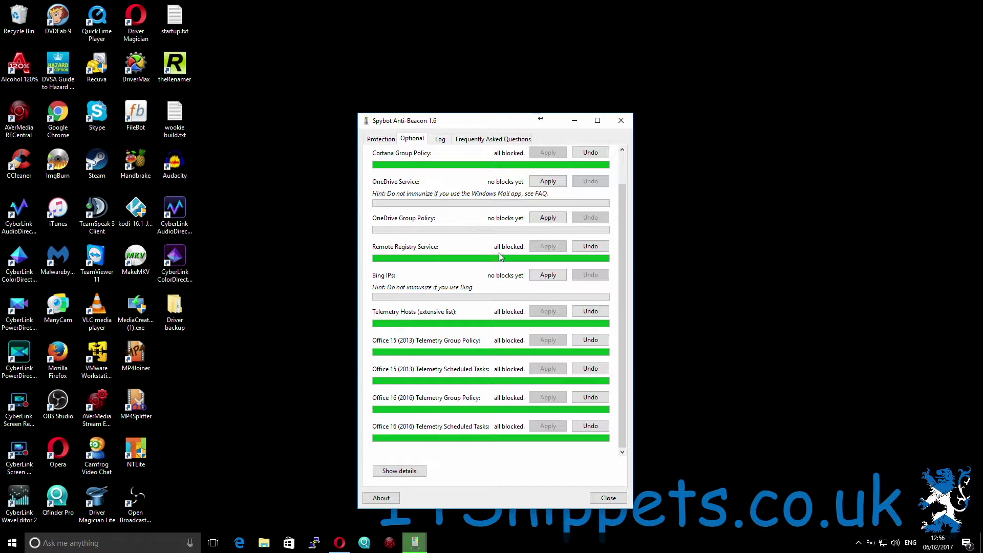
pyautogui.click(381, 140)
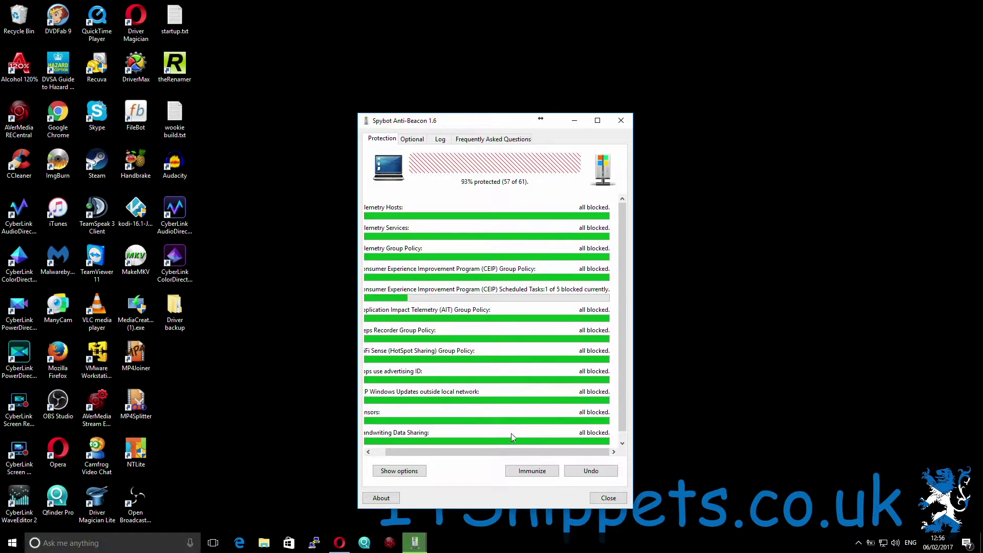
pyautogui.hscroll(-1, 511, 433)
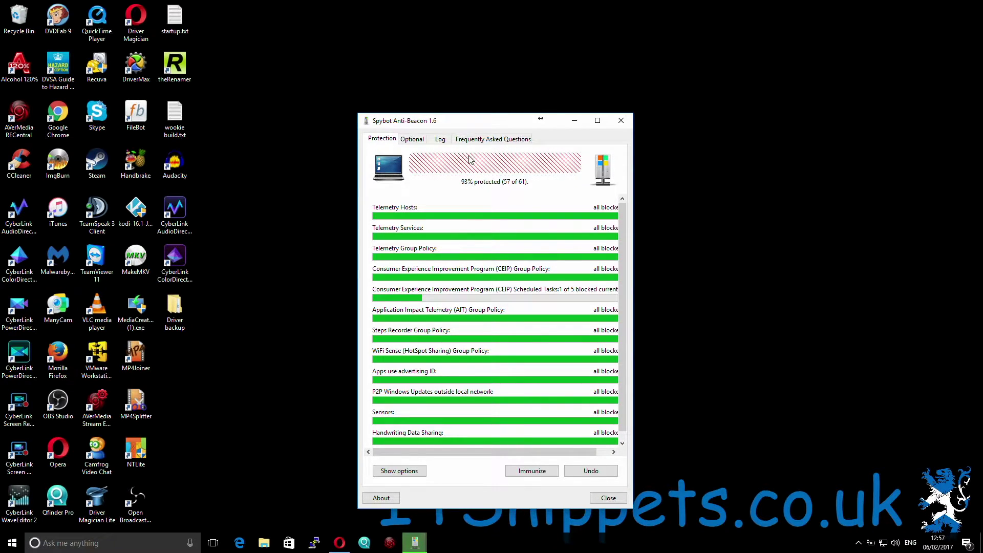
pyautogui.click(420, 141)
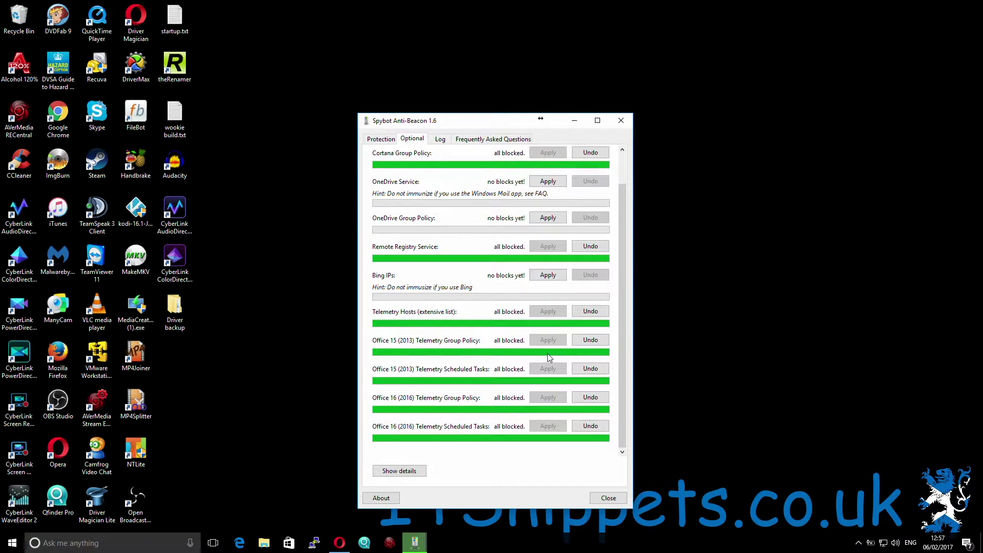
pyautogui.click(617, 125)
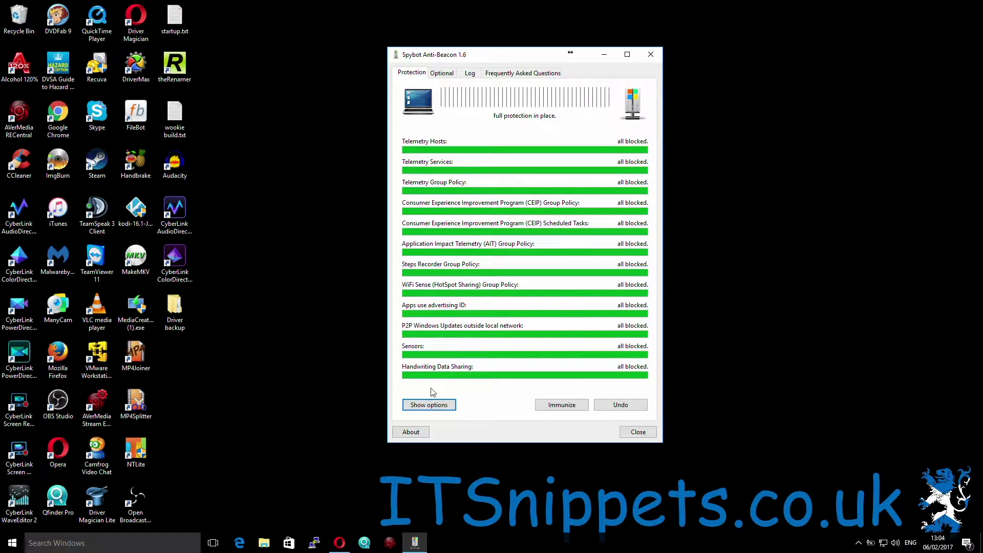
# Show each blocked item's details in Spybot, then search Windows for 'scheduled'.
pyautogui.click(434, 404)
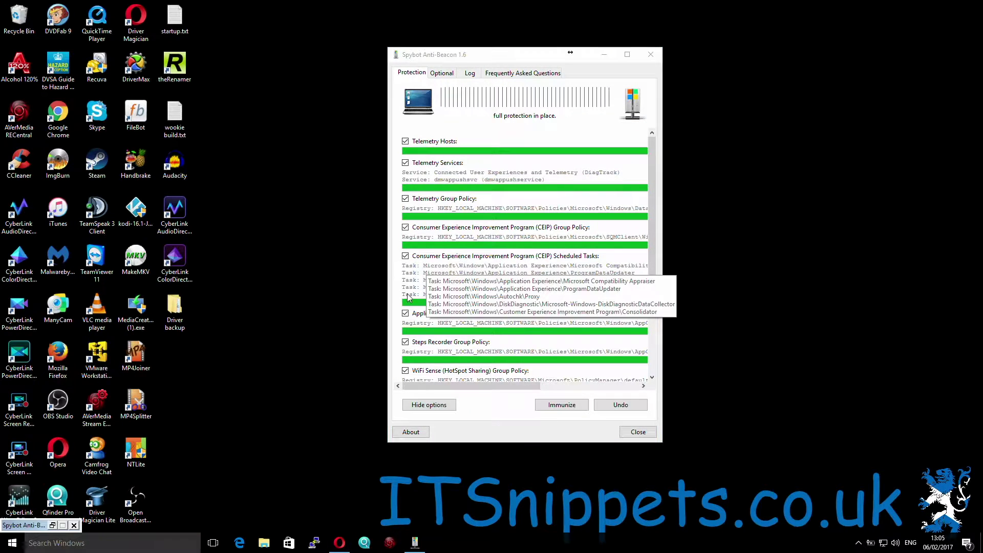
pyautogui.click(17, 547)
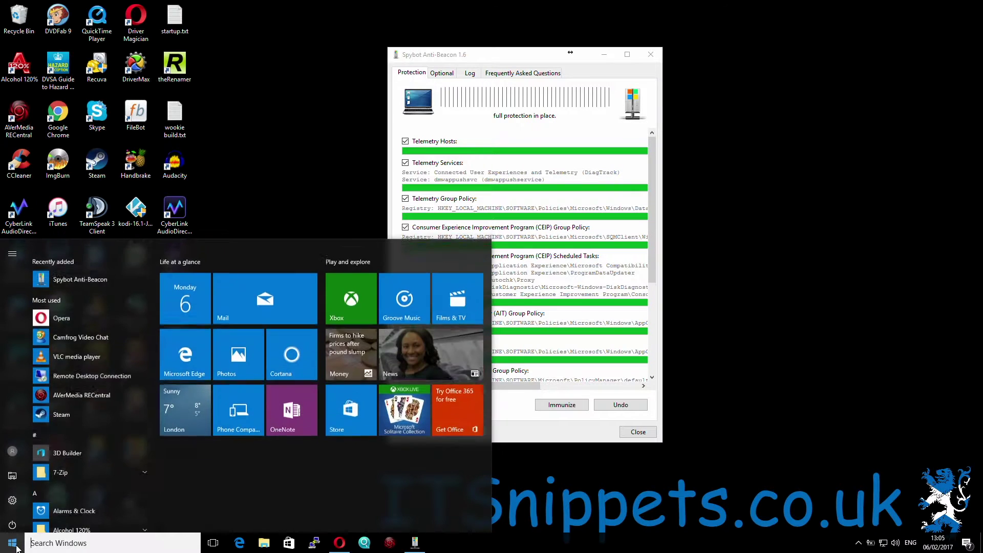
pyautogui.click(90, 537)
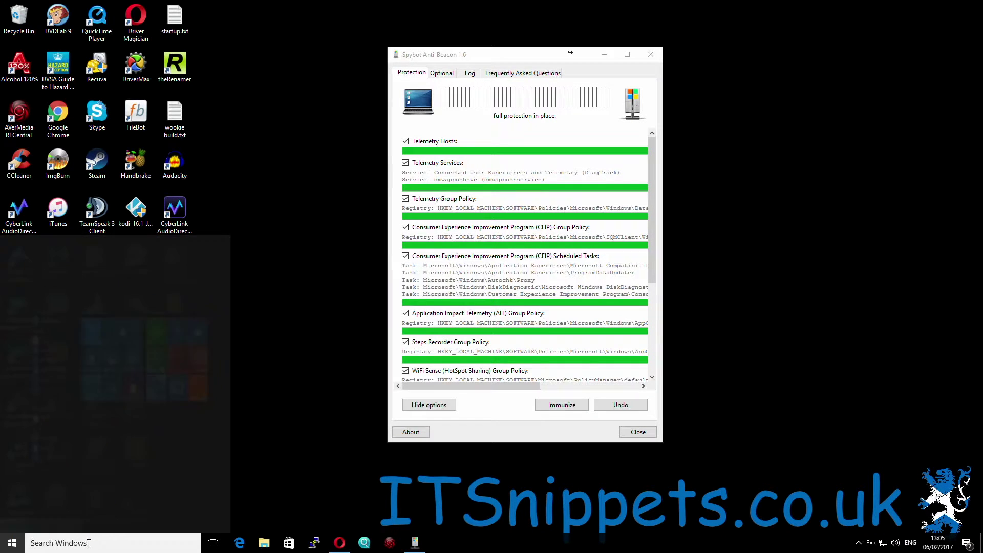
pyautogui.write('scheduled')
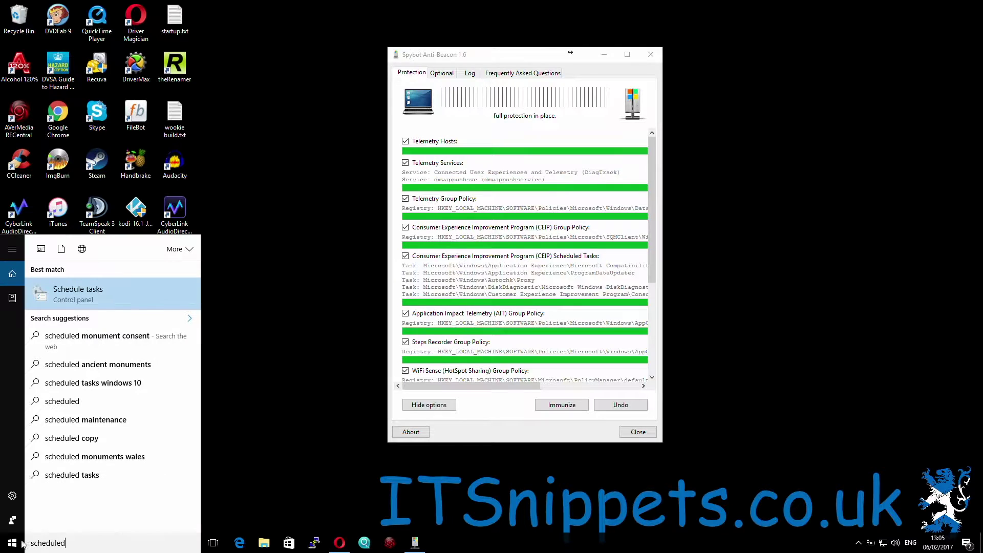
# Open Task Scheduler and arrange it side by side with the Spybot window.
pyautogui.click(113, 297)
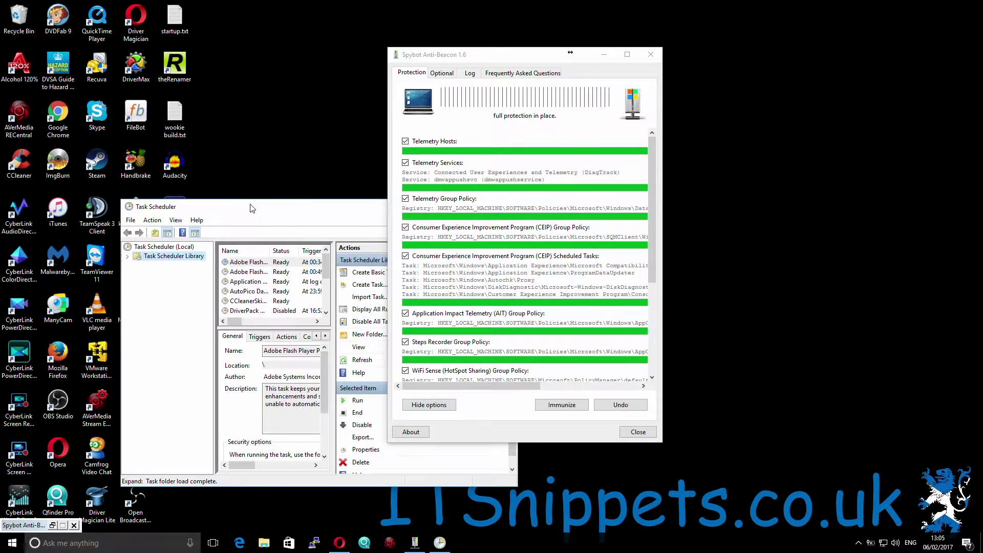
pyautogui.click(127, 257)
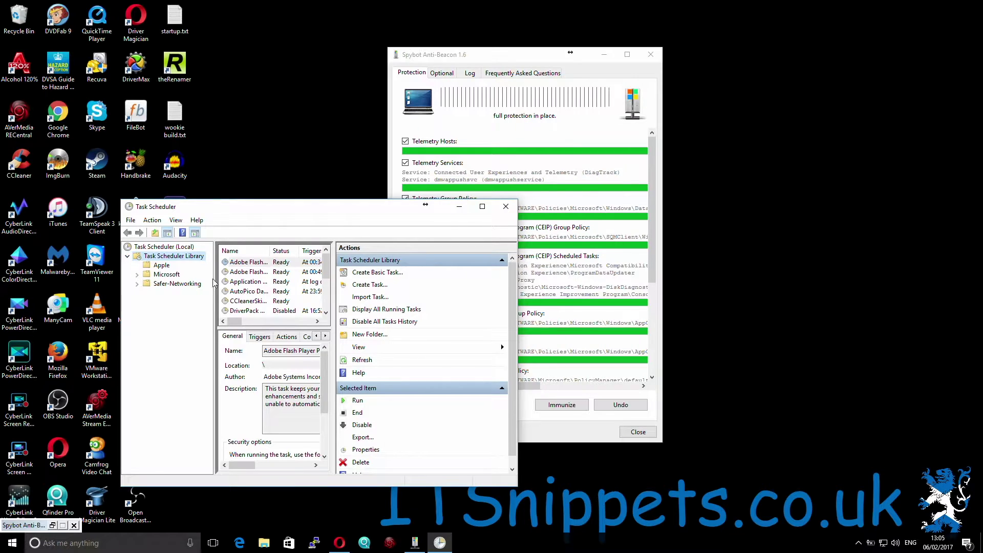
pyautogui.moveTo(361, 214); pyautogui.dragTo(804, 257)
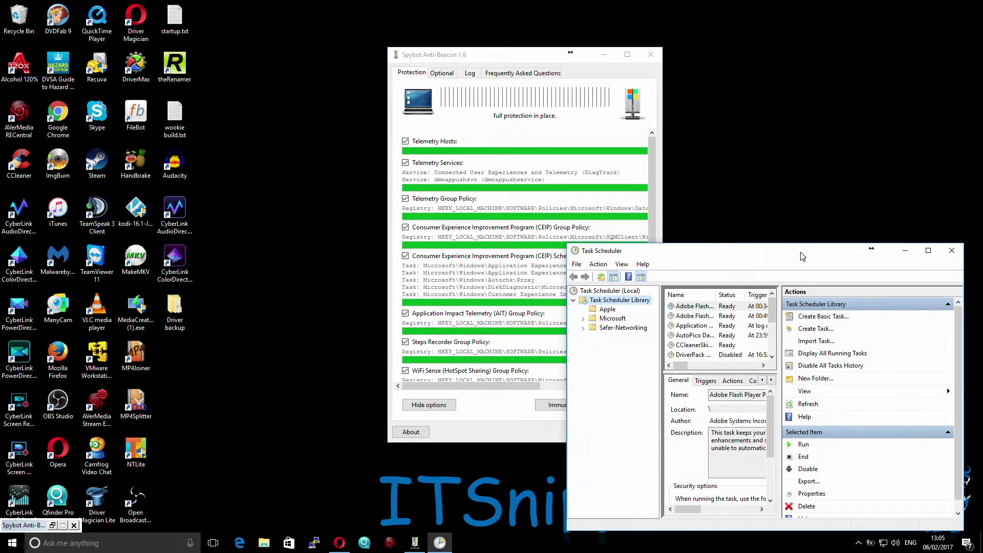
pyautogui.moveTo(510, 60); pyautogui.dragTo(307, 41)
pyautogui.moveTo(667, 251); pyautogui.dragTo(634, 125)
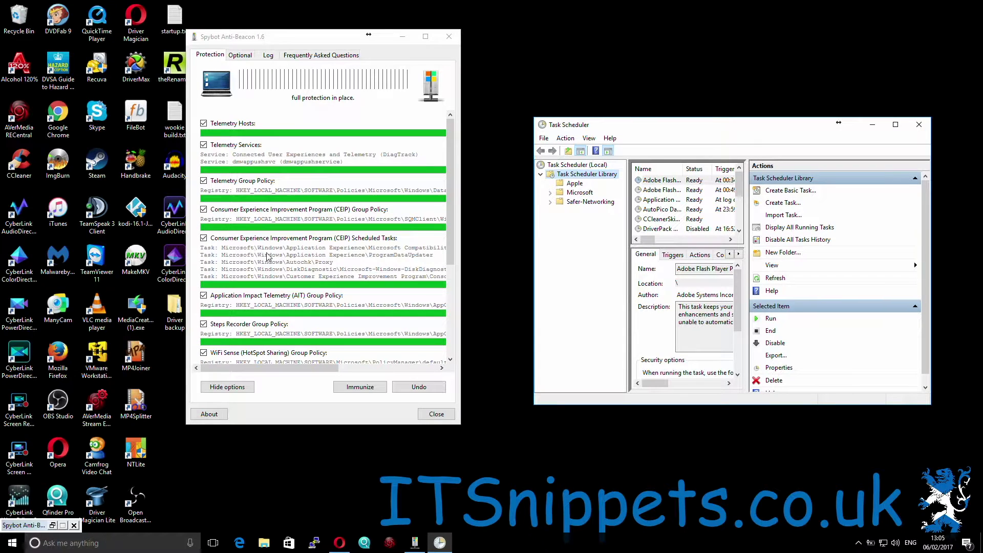
# Browse to Microsoft > Windows > Application Experience and confirm ProgramDataUpdater is Disabled.
pyautogui.click(551, 193)
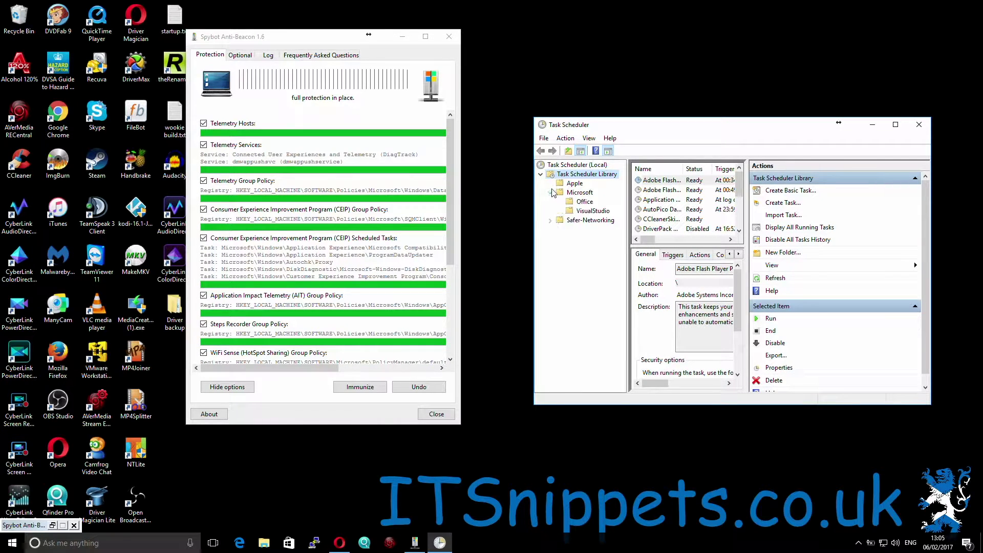
pyautogui.click(560, 220)
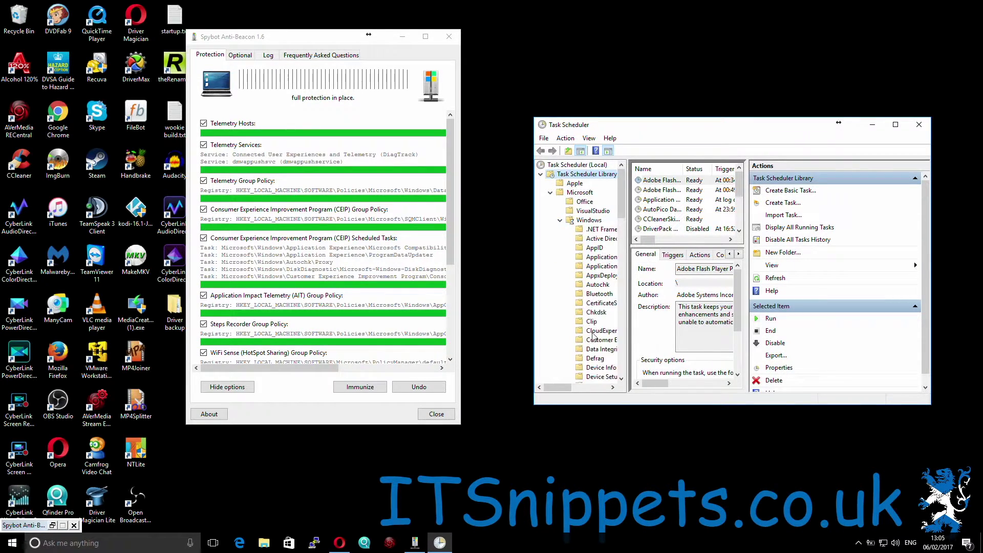
pyautogui.click(590, 258)
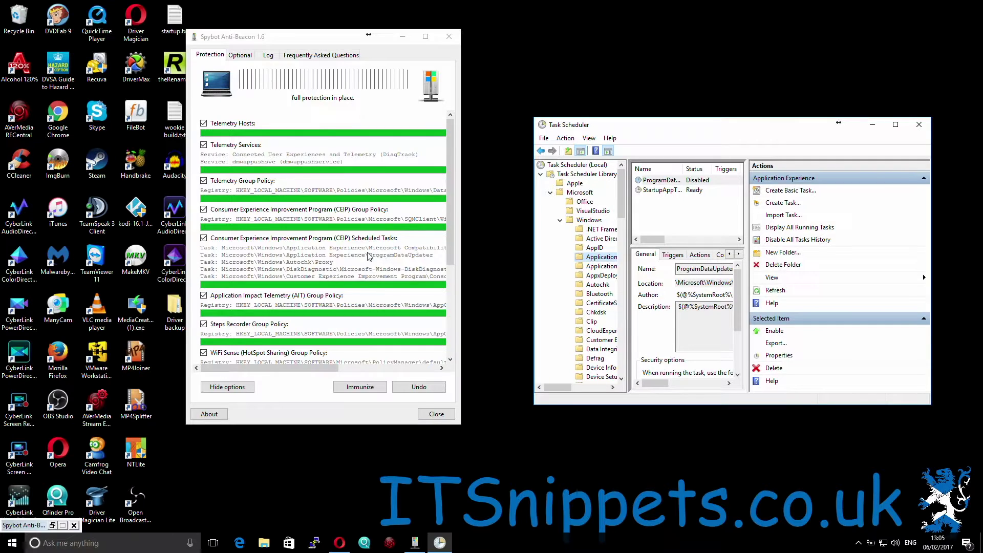
pyautogui.click(660, 180)
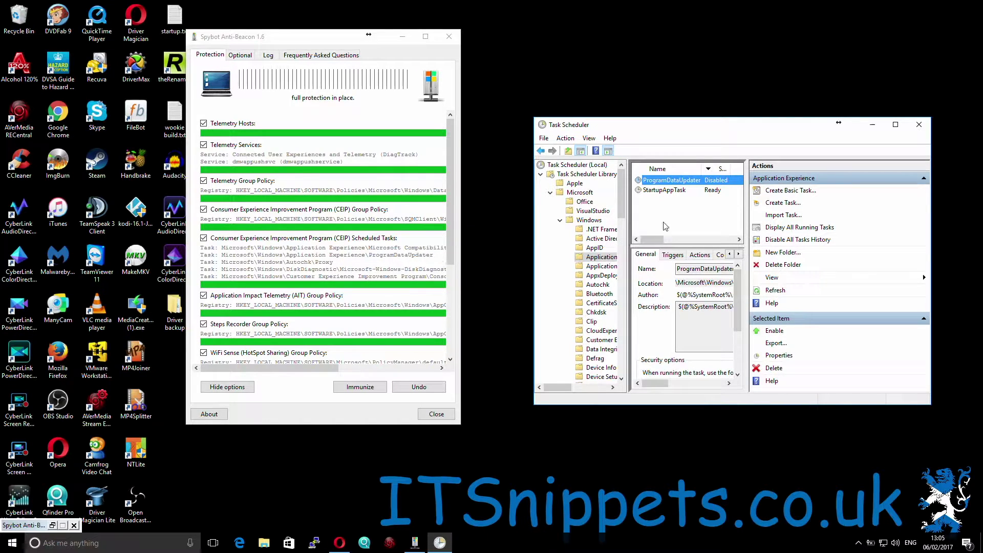
pyautogui.rightClick(691, 183)
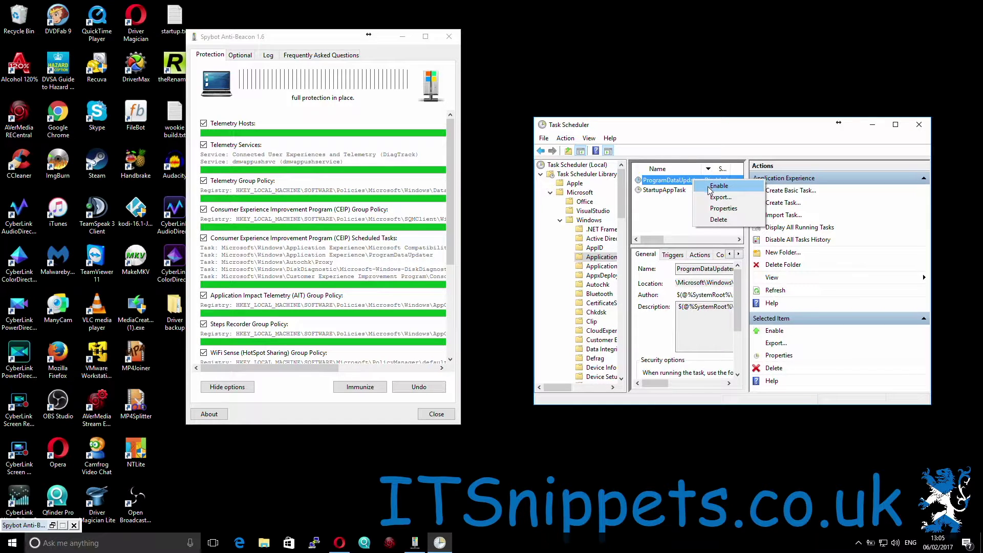
pyautogui.press('Escape')
pyautogui.click(664, 190)
pyautogui.click(681, 218)
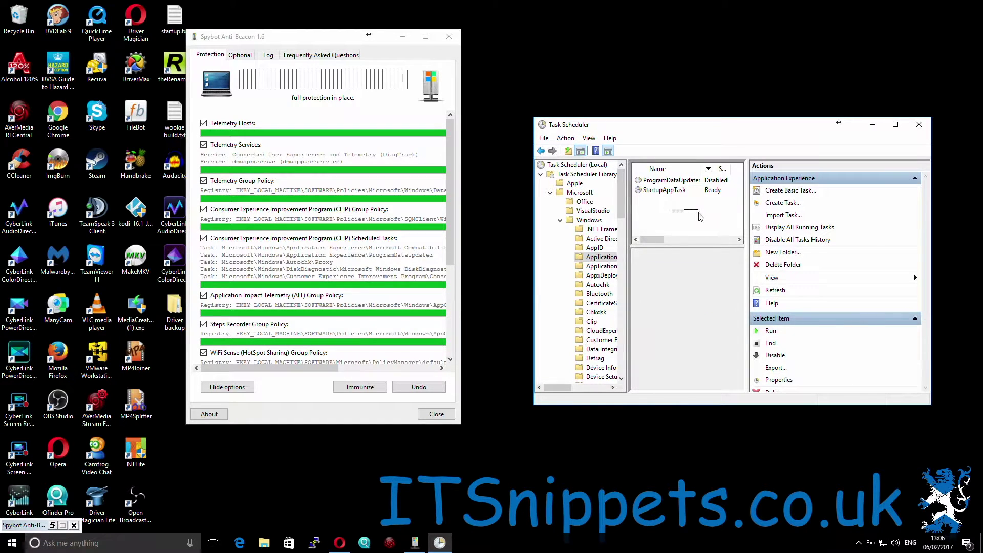